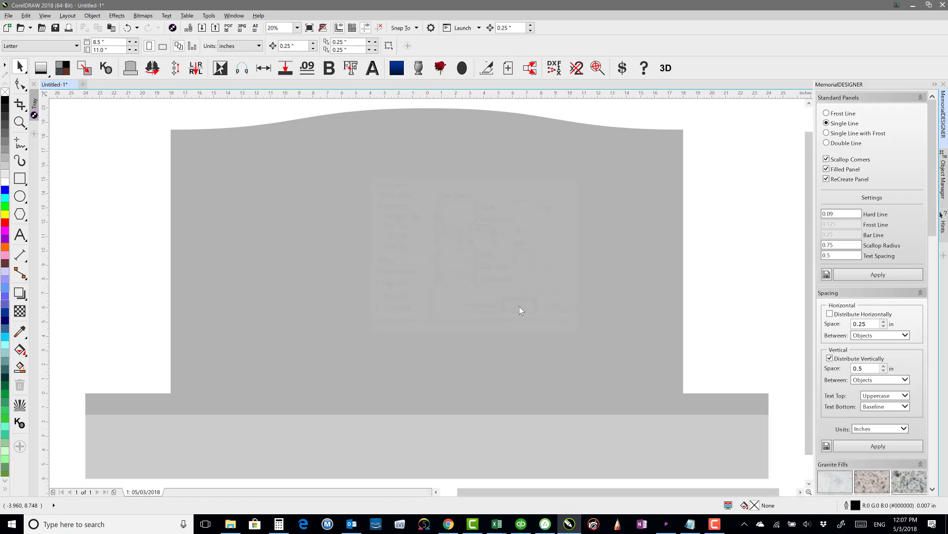
# Step: Import the photo Elderly Couple.jpg and place it at its original size beside the monument
pyautogui.click(201, 28)
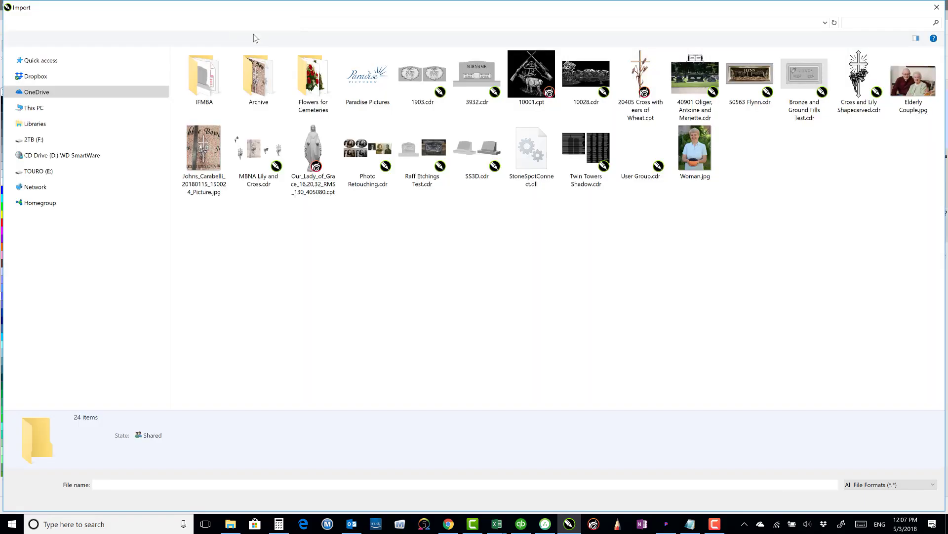
pyautogui.click(920, 86)
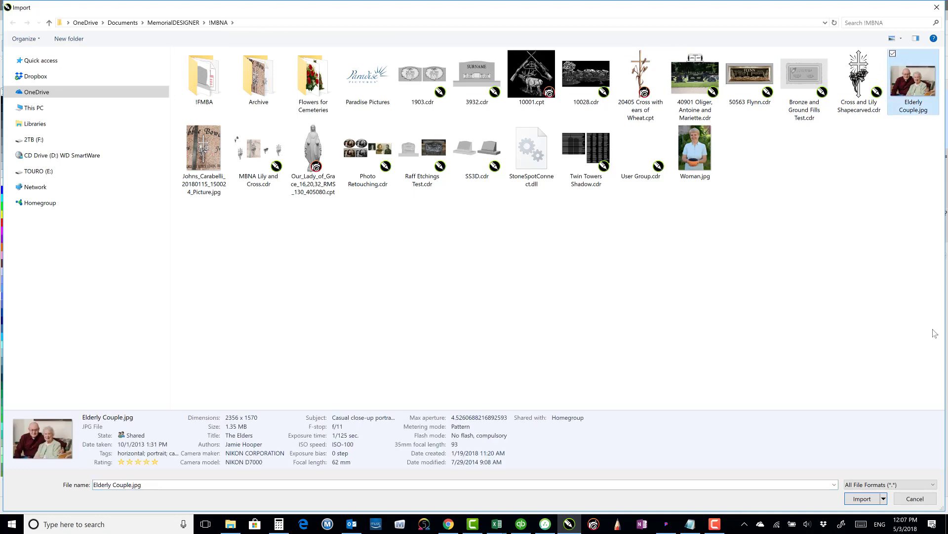
pyautogui.click(871, 500)
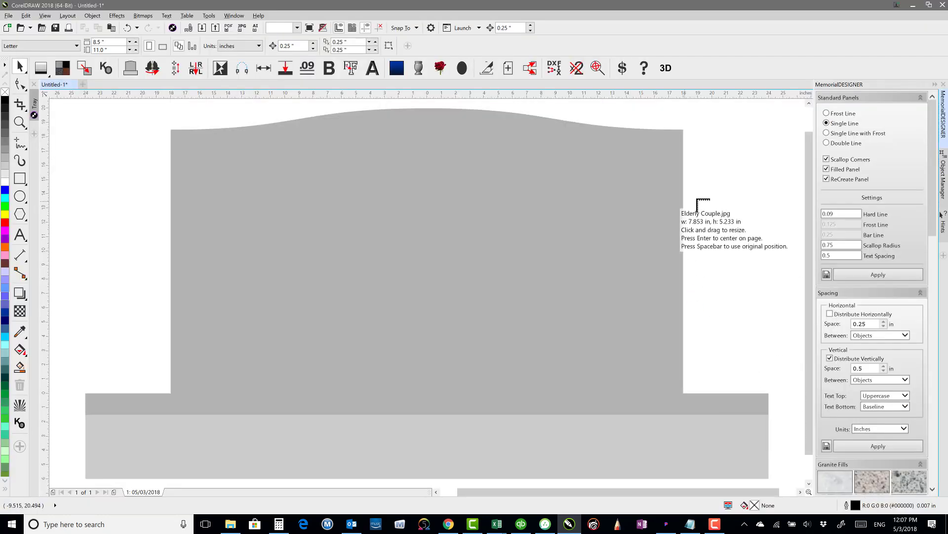
pyautogui.click(736, 179)
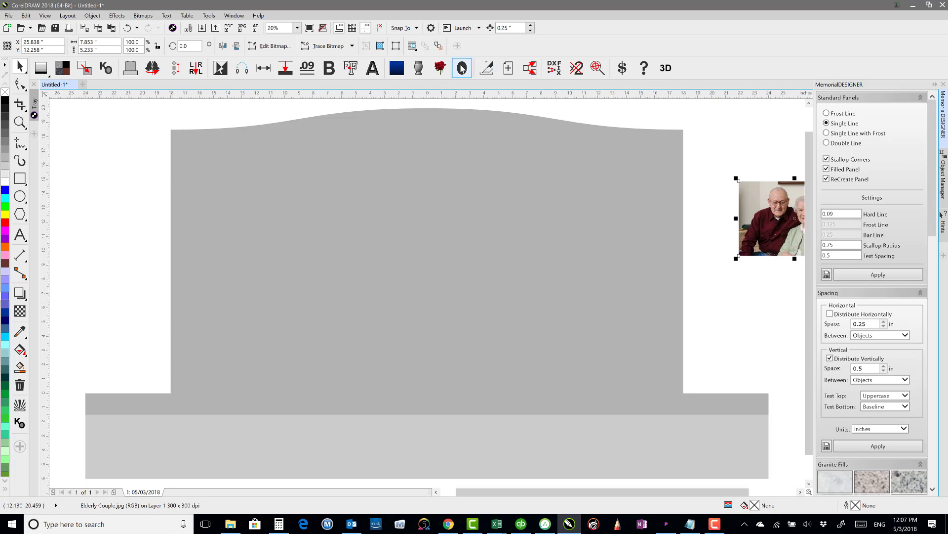
# Step: Insert the black oval photo frame on the monument and rotate it 90 degrees
pyautogui.click(462, 69)
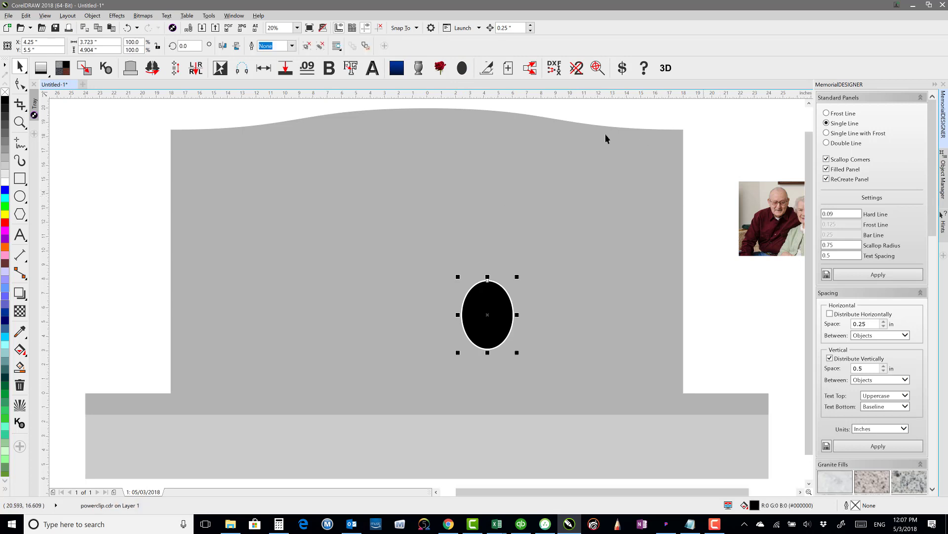
pyautogui.click(181, 46)
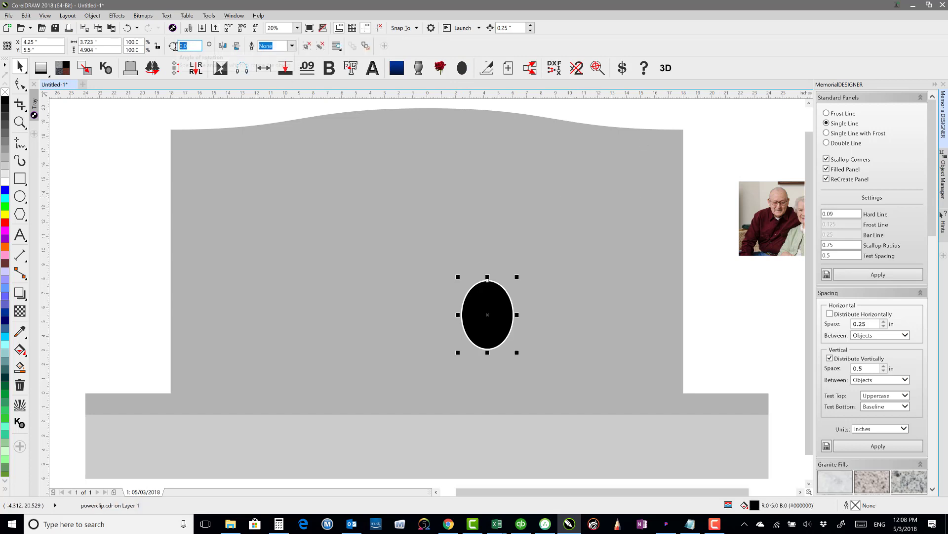
pyautogui.write('90')
pyautogui.press('Return')
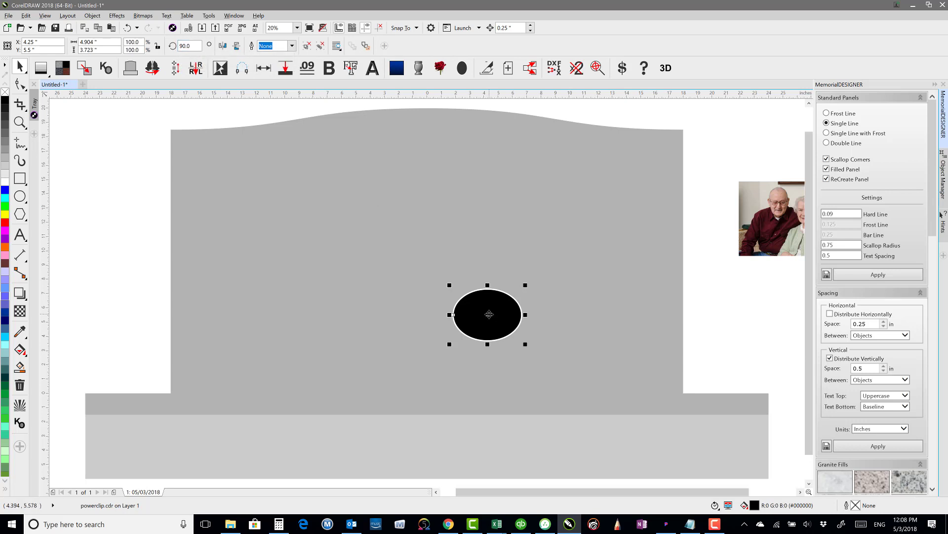
# Step: Resize the oval frame to 7 inches wide and 5 inches high
pyautogui.click(108, 42)
pyautogui.write('7')
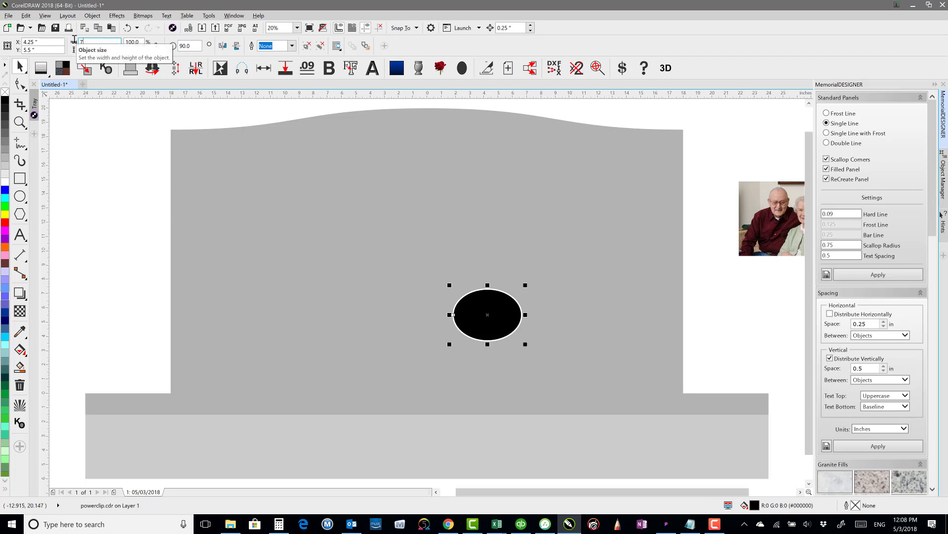
pyautogui.click(99, 50)
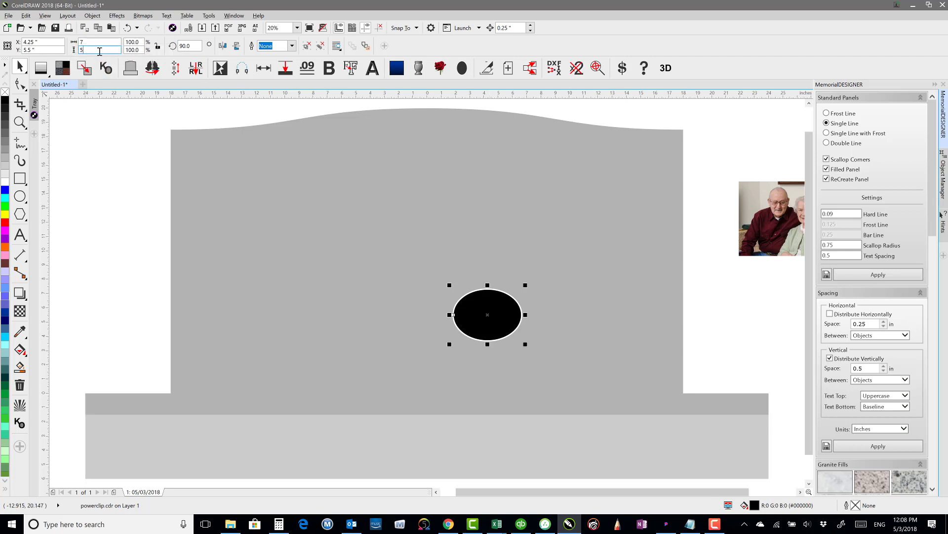
pyautogui.write('5')
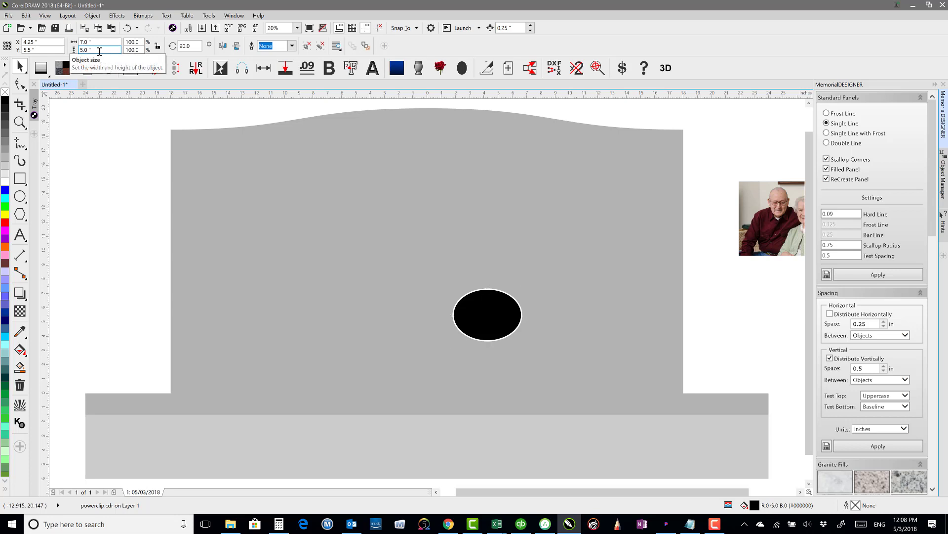
pyautogui.press('Return')
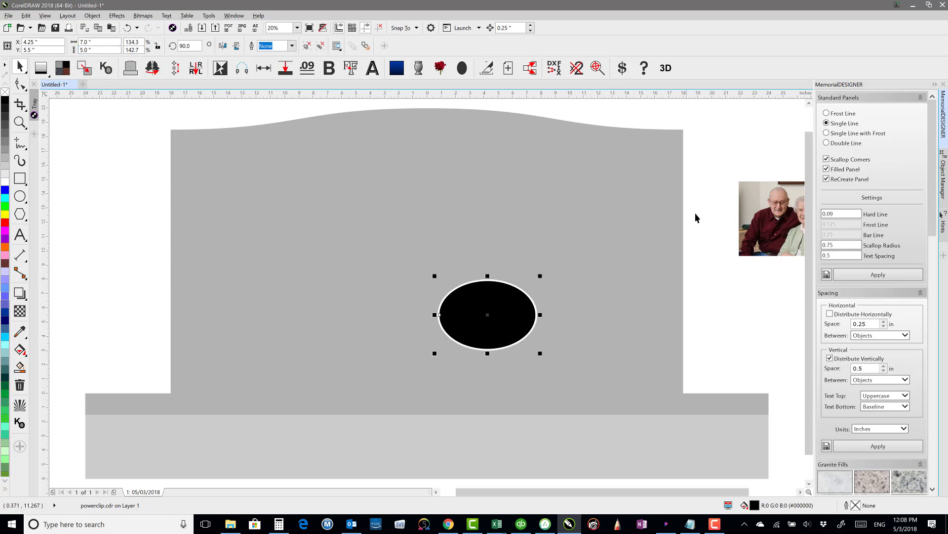
pyautogui.click(759, 205)
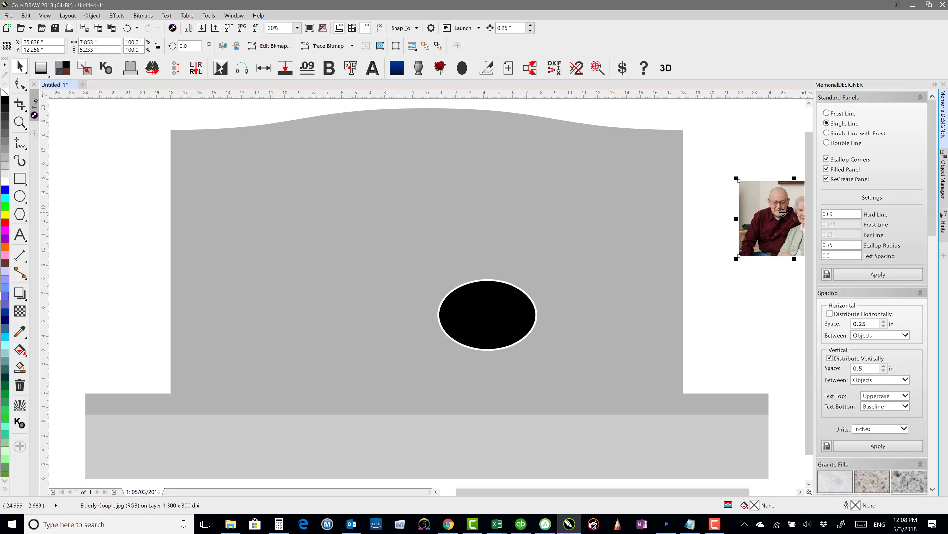
pyautogui.moveTo(783, 213); pyautogui.dragTo(612, 262)
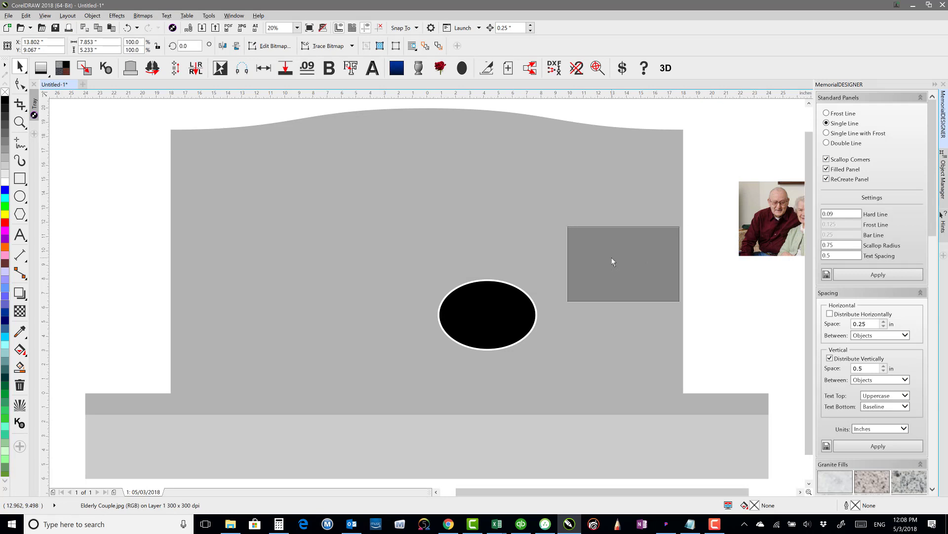
pyautogui.moveTo(612, 261); pyautogui.dragTo(483, 312)
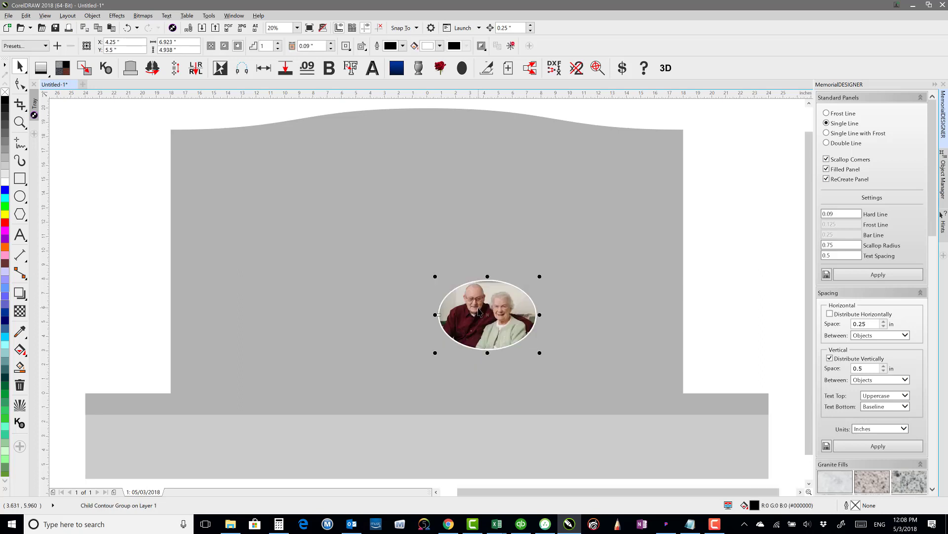
pyautogui.click(772, 235)
pyautogui.hotkey('ctrl', 'z')
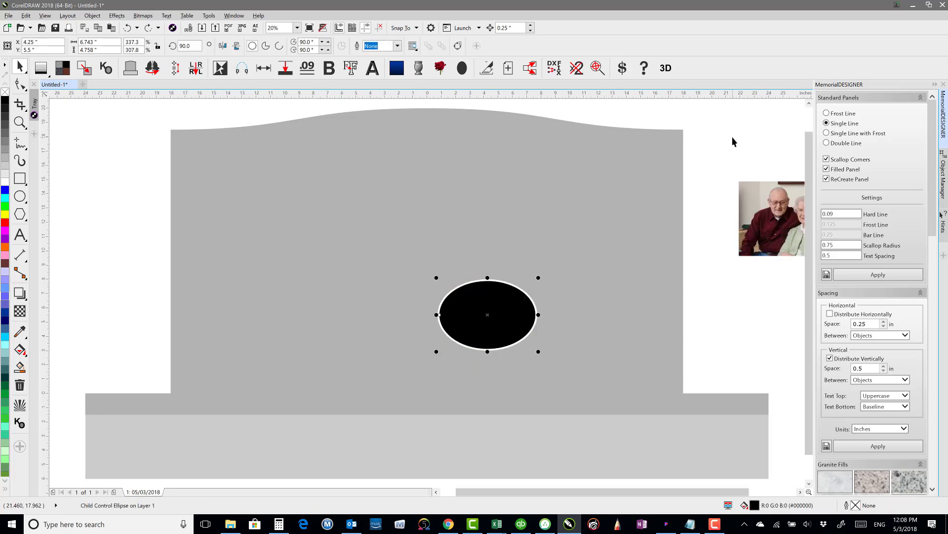
# Step: PowerClip a copy of the couple photo into the oval, keeping the original, and make it fill the frame proportionally
pyautogui.click(733, 141)
pyautogui.moveTo(776, 205); pyautogui.dragTo(489, 298)
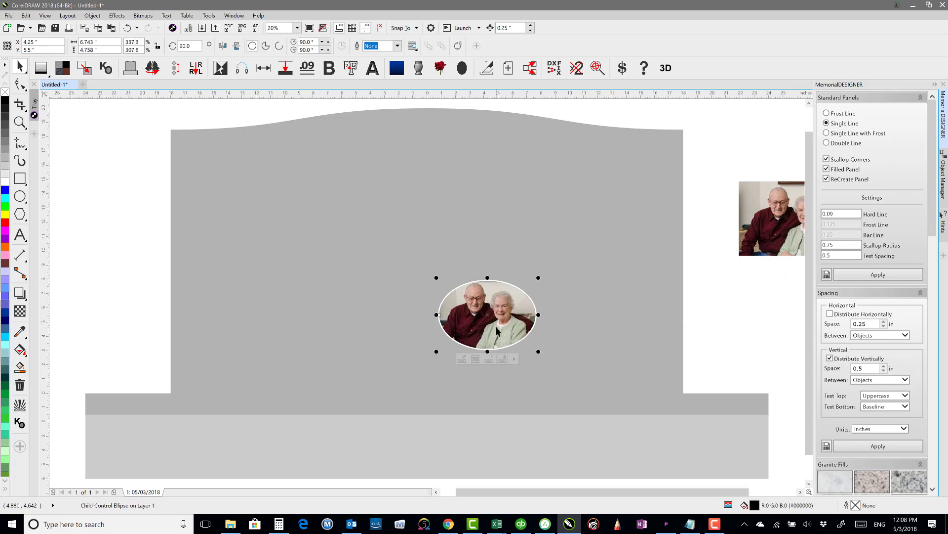
pyautogui.click(515, 359)
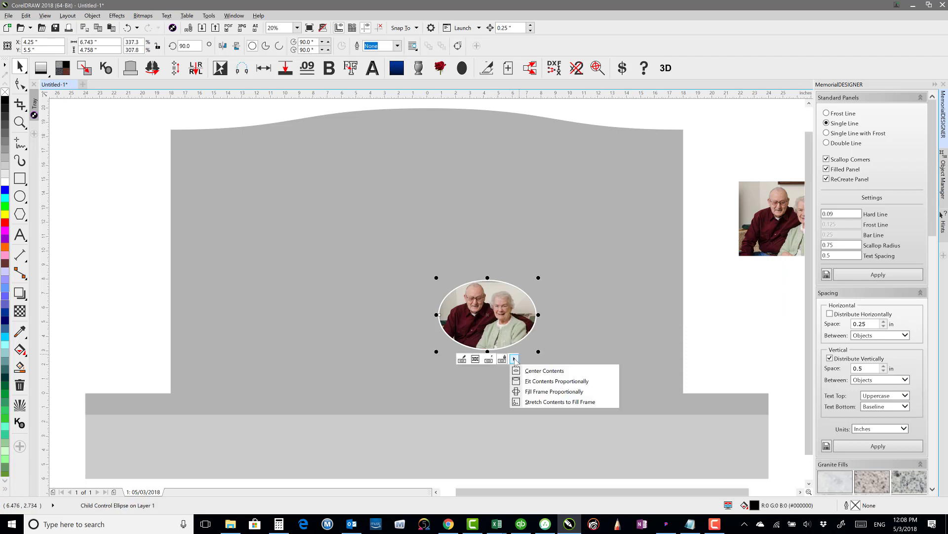
pyautogui.click(530, 392)
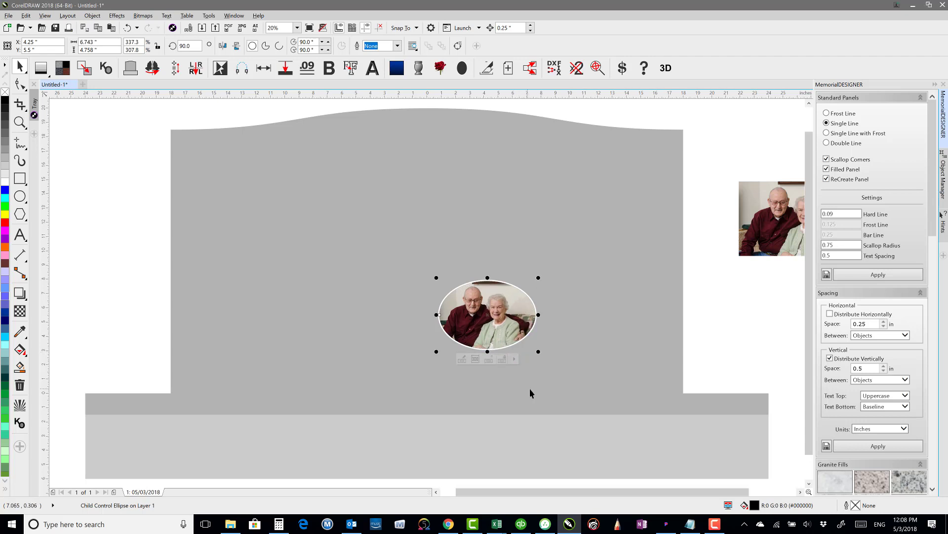
pyautogui.click(719, 319)
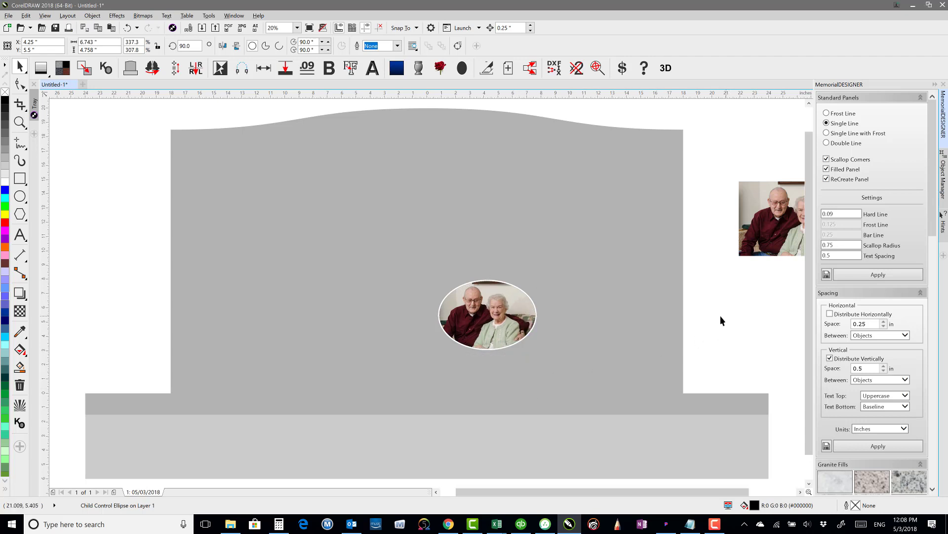
# Step: Move the oval photo up to the middle of the monument and align it horizontally with the monument's centre
pyautogui.click(488, 304)
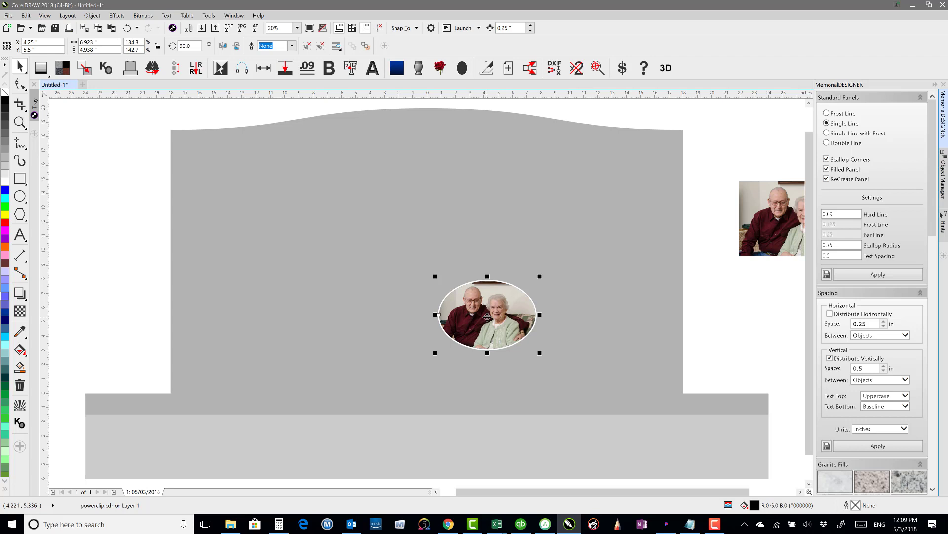
pyautogui.moveTo(487, 317); pyautogui.dragTo(430, 247)
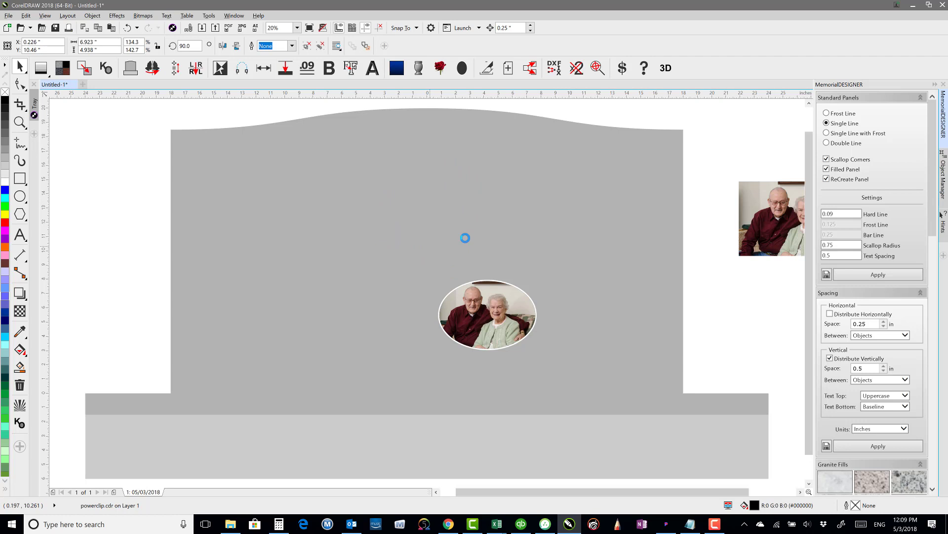
pyautogui.keyDown('shift'); pyautogui.click(428, 164); pyautogui.keyUp('shift')
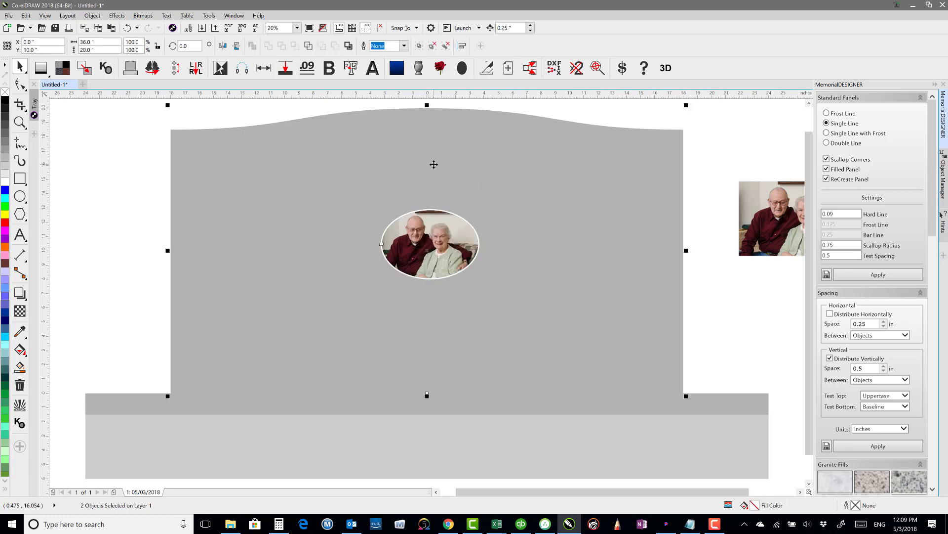
pyautogui.press('c')
pyautogui.click(280, 106)
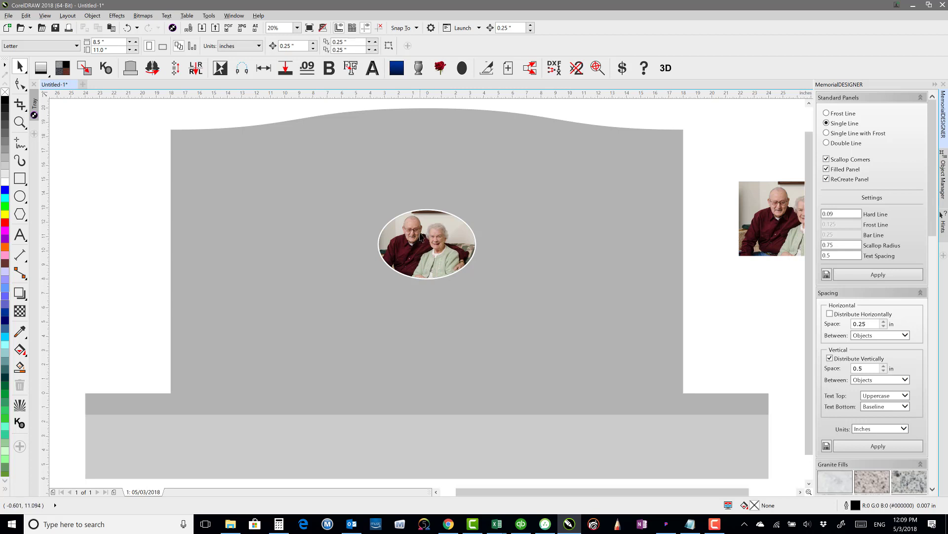
# Step: Convert the oval photo to a 200 dpi Grayscale (8-bit) bitmap with anti-aliasing and a transparent background
pyautogui.click(420, 232)
pyautogui.click(143, 15)
pyautogui.click(152, 28)
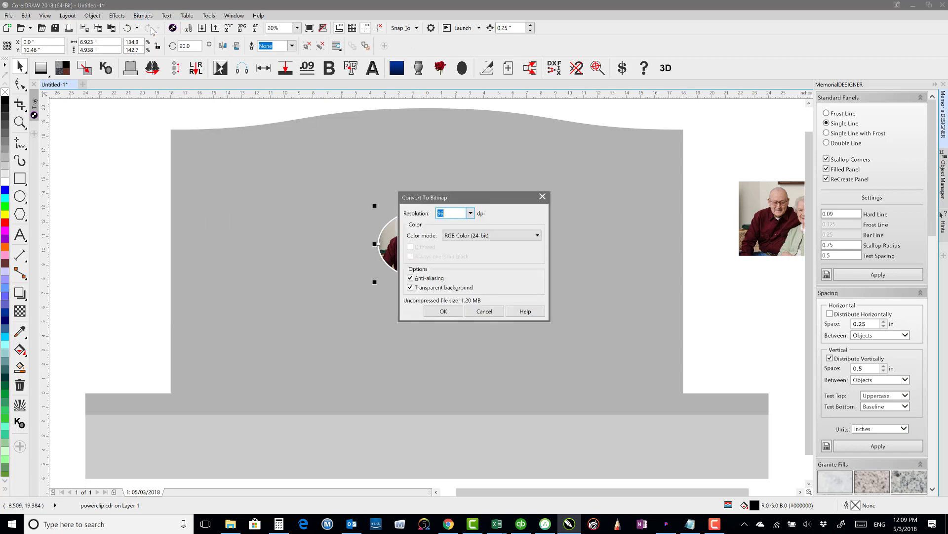
pyautogui.click(470, 214)
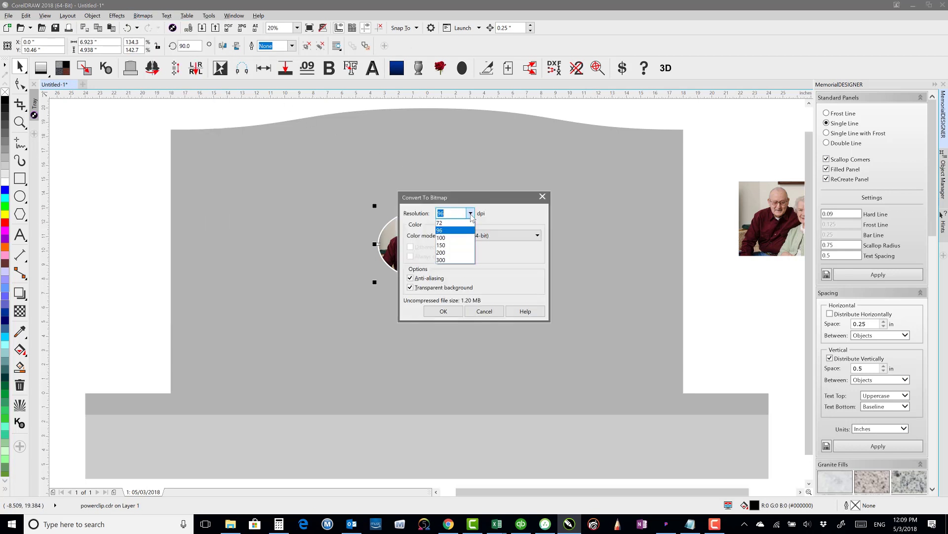
pyautogui.click(450, 252)
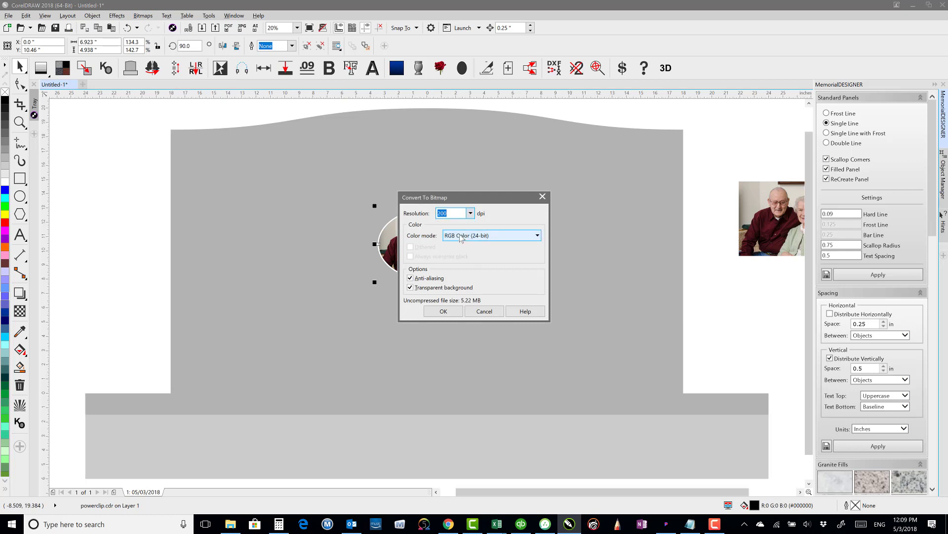
pyautogui.click(463, 236)
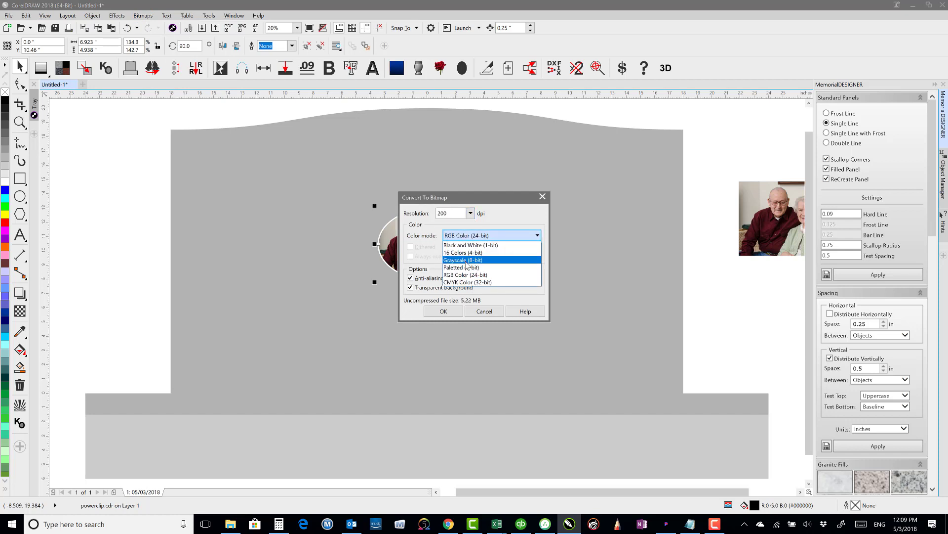
pyautogui.click(467, 260)
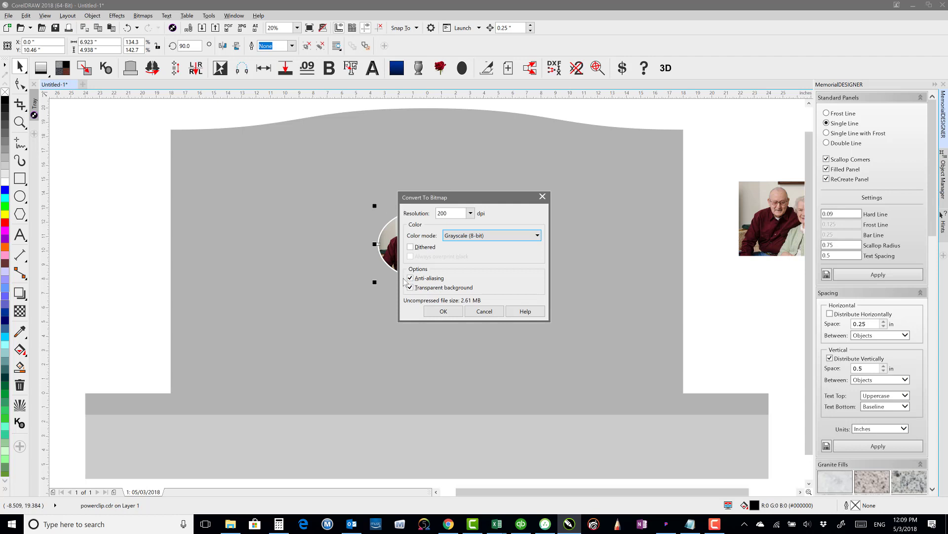
pyautogui.click(442, 312)
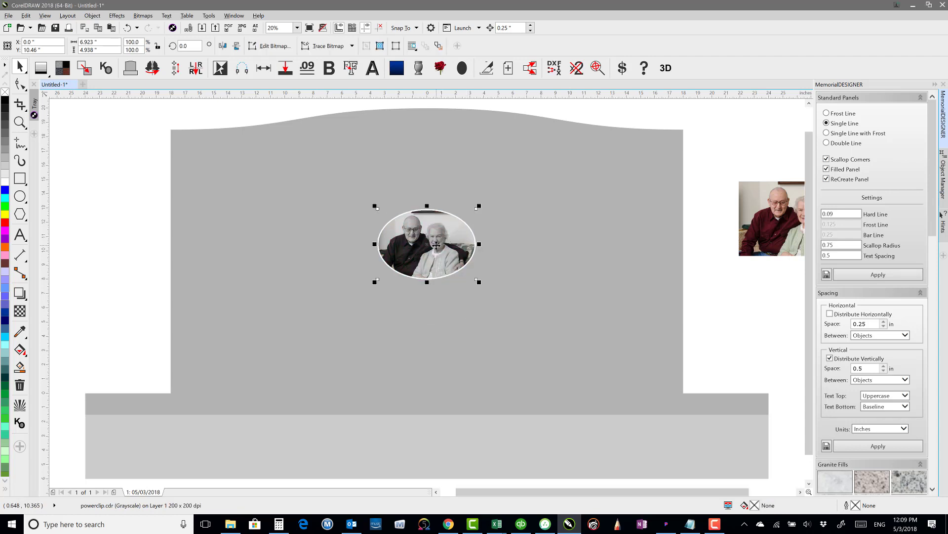
pyautogui.click(230, 118)
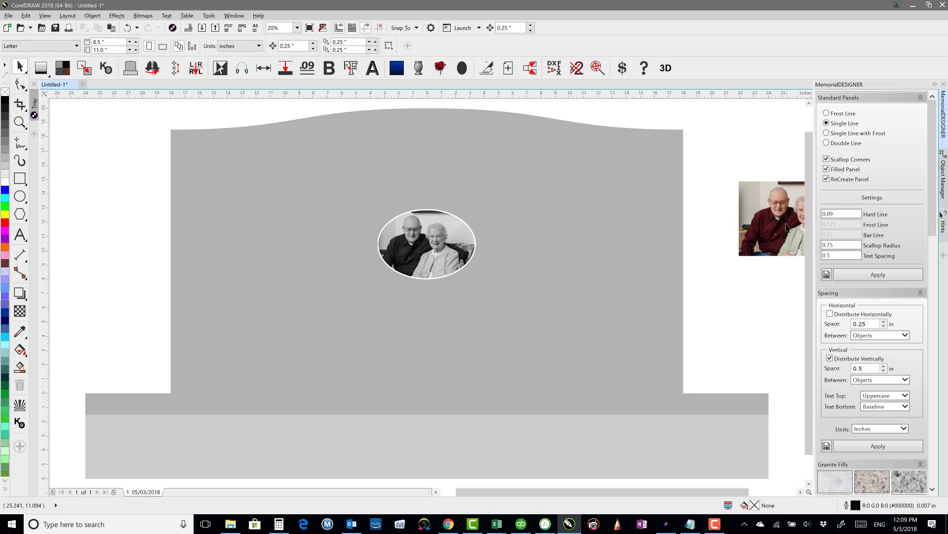
# Step: Move the original colour photo onto the monument beside the oval and convert it to a 200 dpi Grayscale (8-bit) bitmap
pyautogui.moveTo(789, 211); pyautogui.dragTo(547, 233)
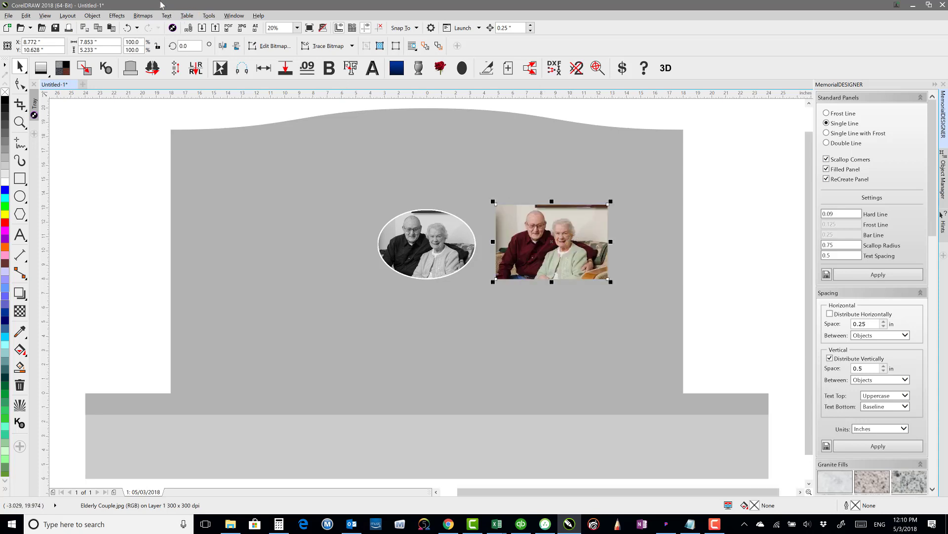
pyautogui.click(143, 15)
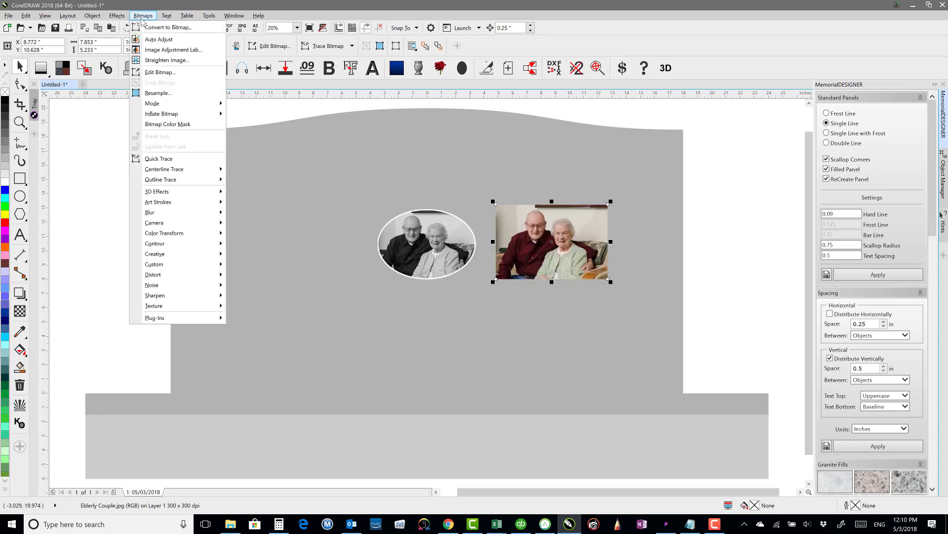
pyautogui.click(147, 28)
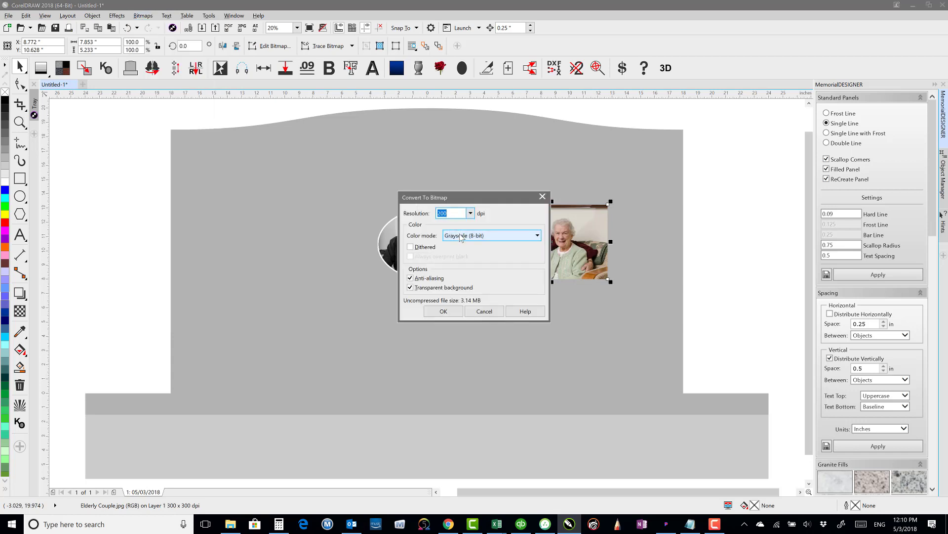
pyautogui.click(442, 313)
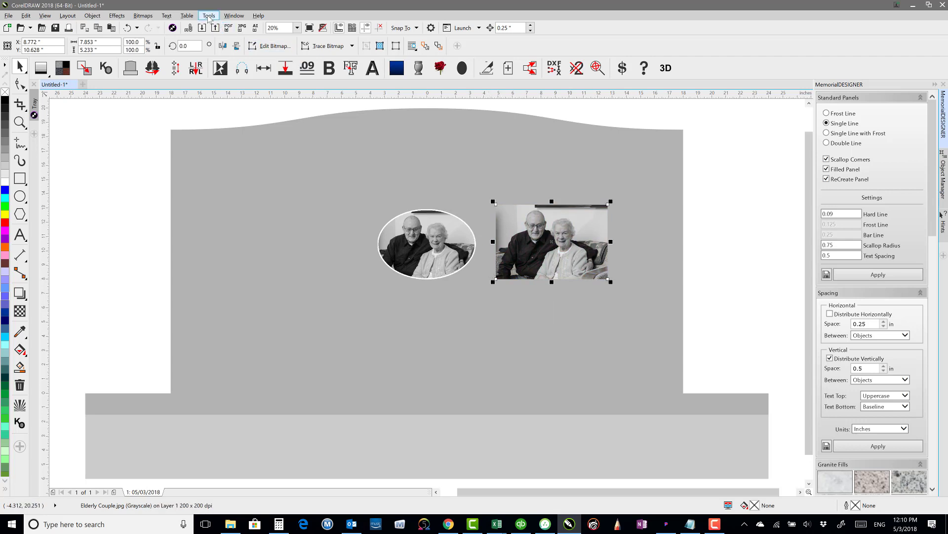
# Step: Apply Auto Adjust to the rectangular grayscale photo to correct its tones
pyautogui.click(142, 18)
pyautogui.click(151, 39)
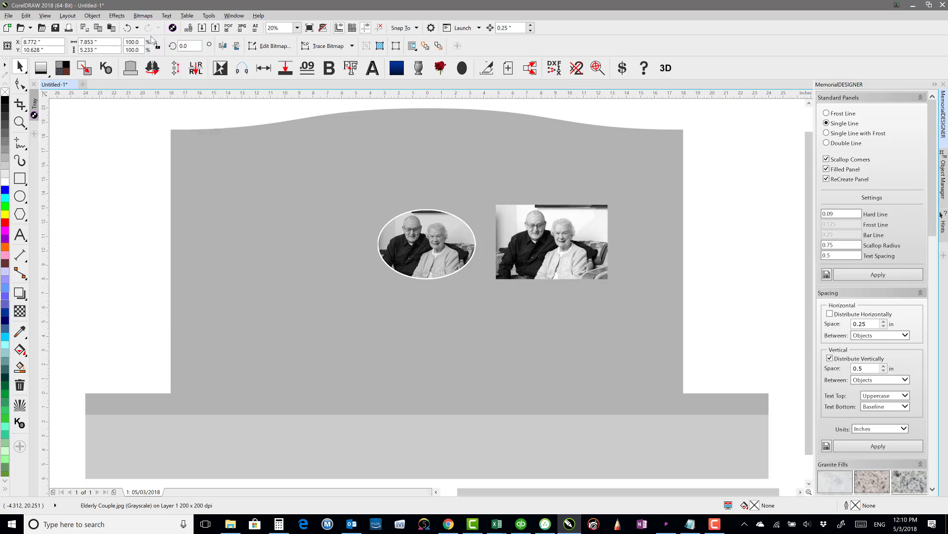
# Step: Apply Auto Adjust to the oval grayscale photo at the monument's centre to correct its tones
pyautogui.click(428, 232)
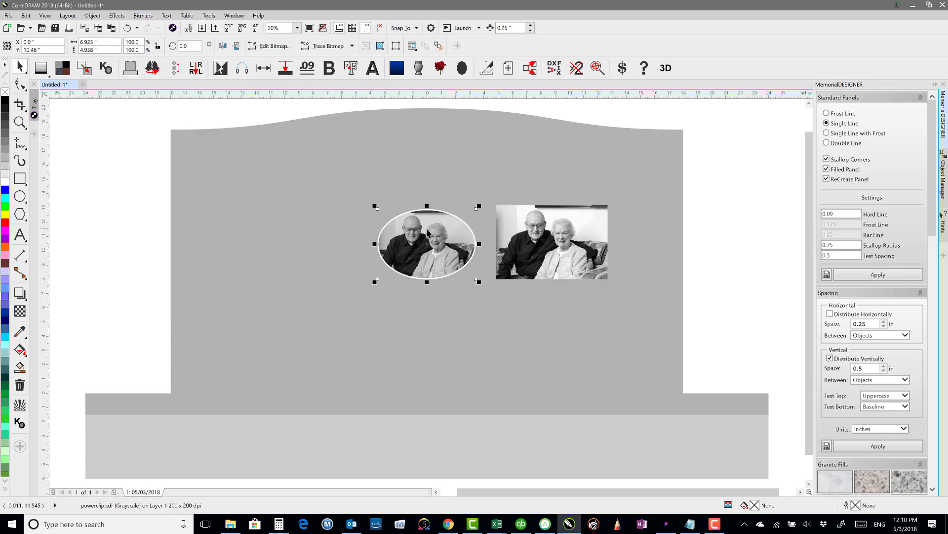
pyautogui.click(143, 16)
pyautogui.click(151, 40)
pyautogui.click(413, 196)
pyautogui.click(424, 226)
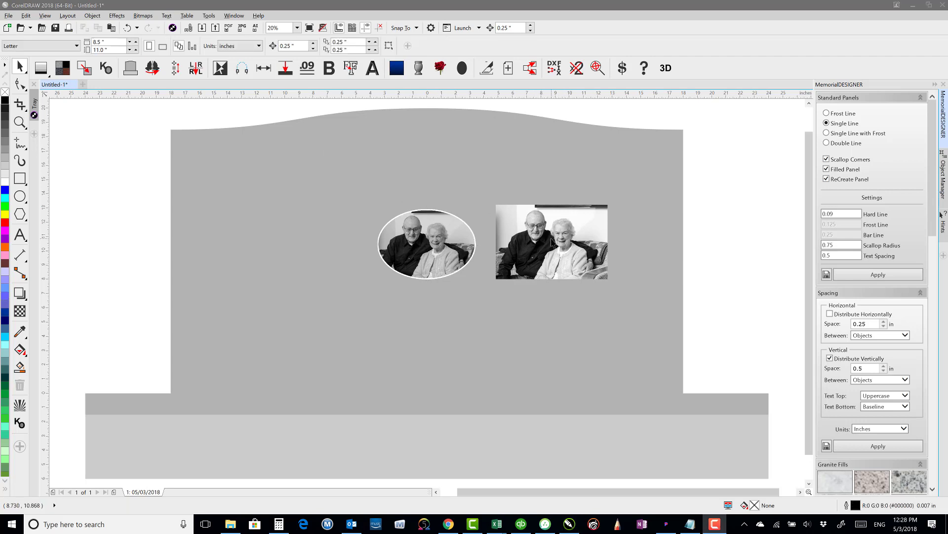
# Step: Start a Vignette effect on the rectangular grayscale photo, trying the Circle and Rectangle shapes before settling on Ellipse
pyautogui.click(552, 242)
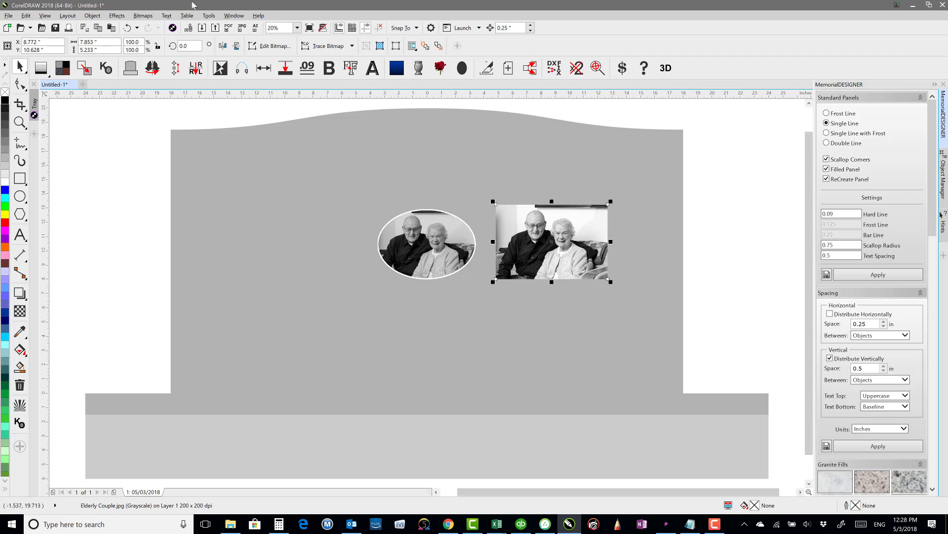
pyautogui.click(143, 16)
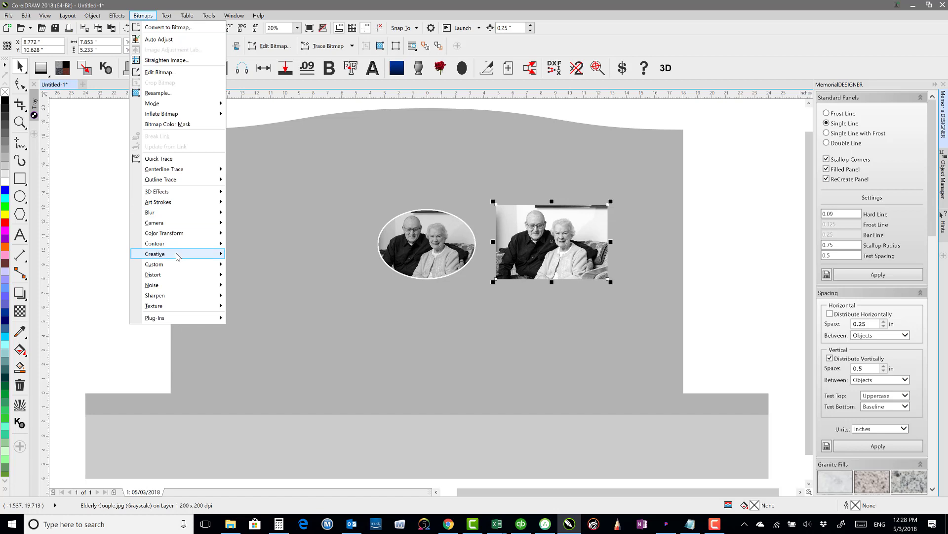
pyautogui.moveTo(176, 256)
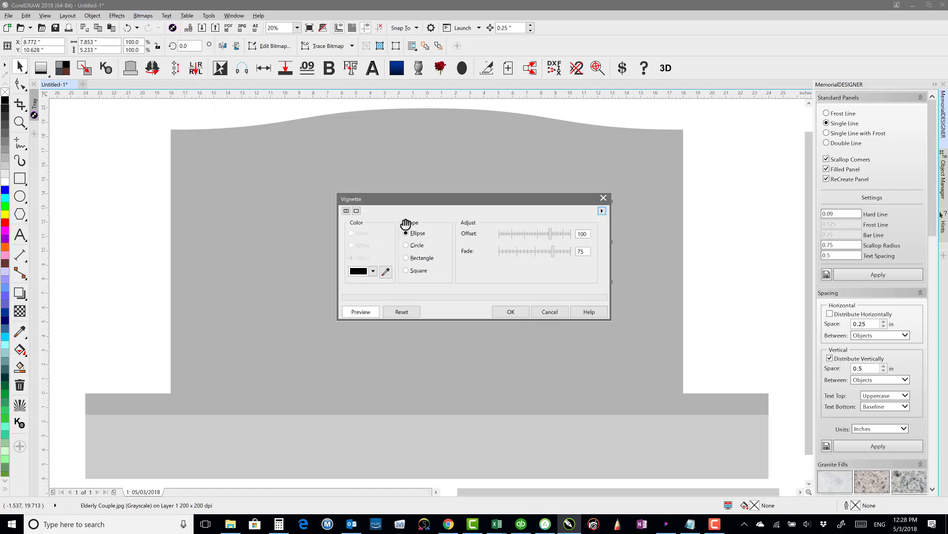
pyautogui.moveTo(469, 205); pyautogui.dragTo(283, 192)
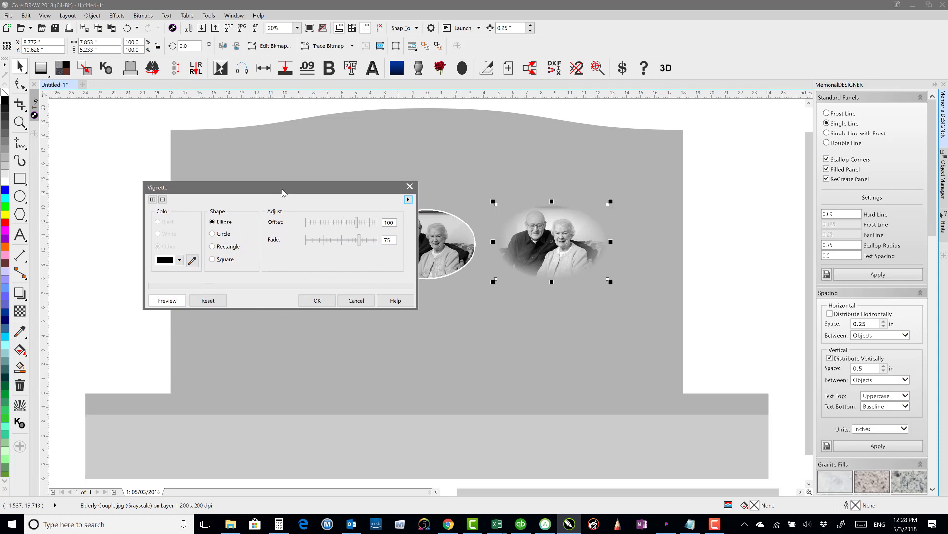
pyautogui.click(216, 236)
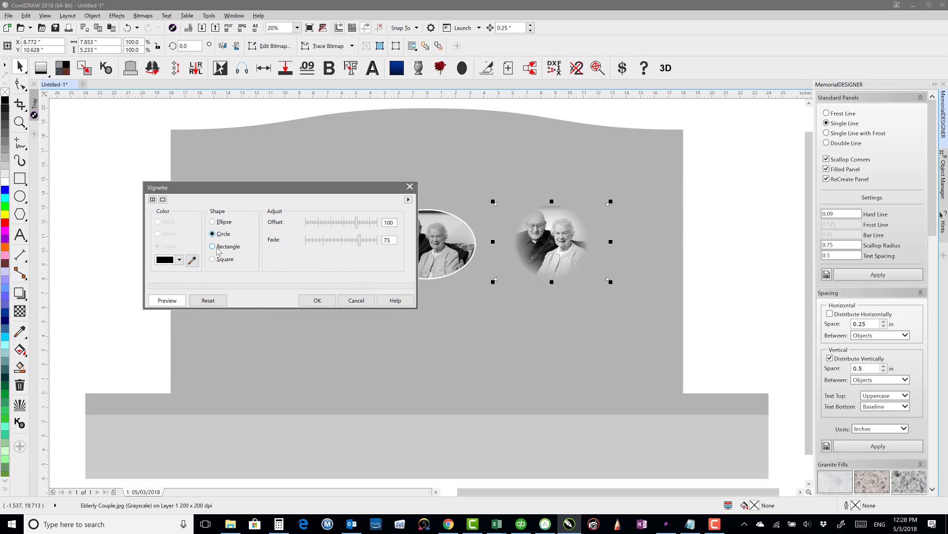
pyautogui.click(213, 247)
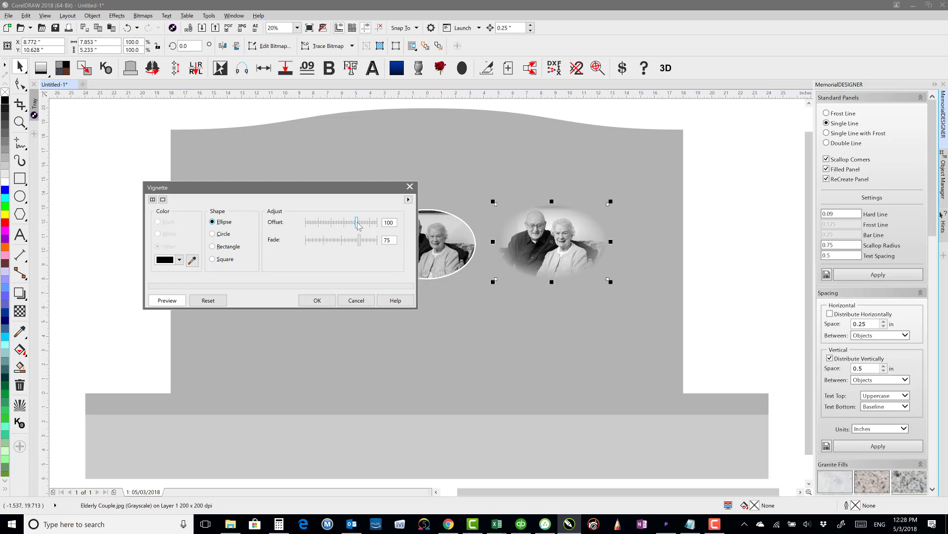
# Step: Set the vignette's offset to 102 and fade to 38, and apply the effect to the photo
pyautogui.moveTo(359, 224)
pyautogui.mouseDown()
pyautogui.moveTo(348, 227)
pyautogui.moveTo(376, 229)
pyautogui.moveTo(346, 227)
pyautogui.moveTo(374, 244)
pyautogui.moveTo(309, 243)
pyautogui.moveTo(346, 244)
pyautogui.moveTo(331, 241)
pyautogui.moveTo(357, 222)
pyautogui.mouseUp()
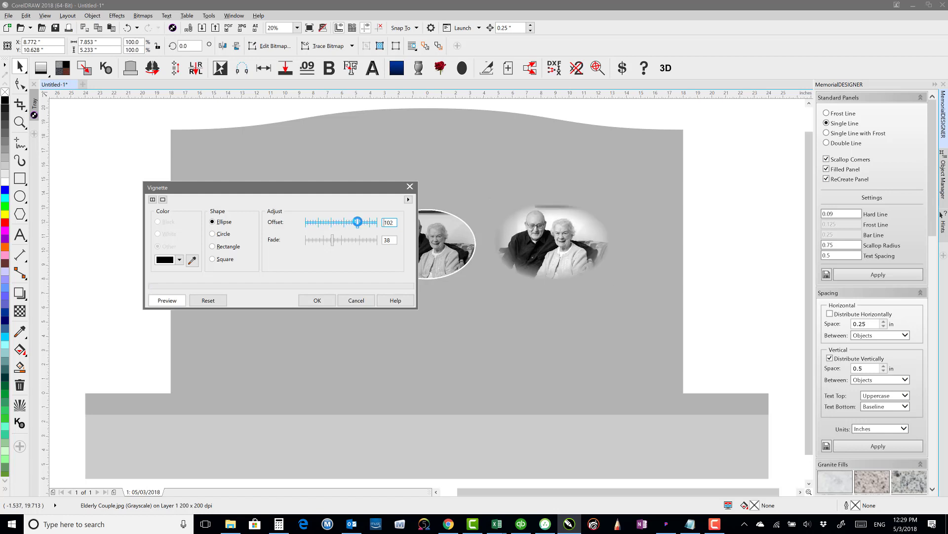
pyautogui.click(325, 303)
pyautogui.click(753, 226)
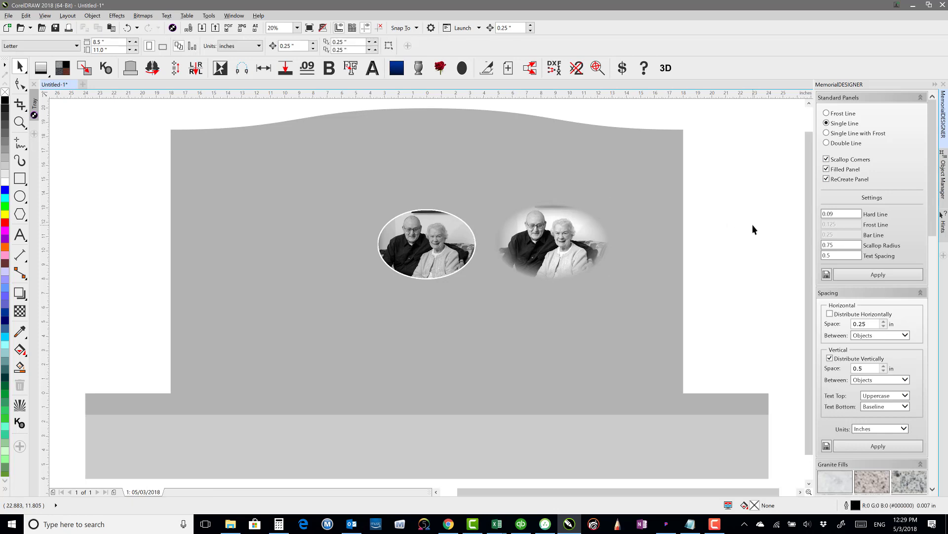
# Step: Fill all the monument's parts with a black granite and shift the vignetted photo slightly down and right
pyautogui.moveTo(931, 153); pyautogui.dragTo(932, 287)
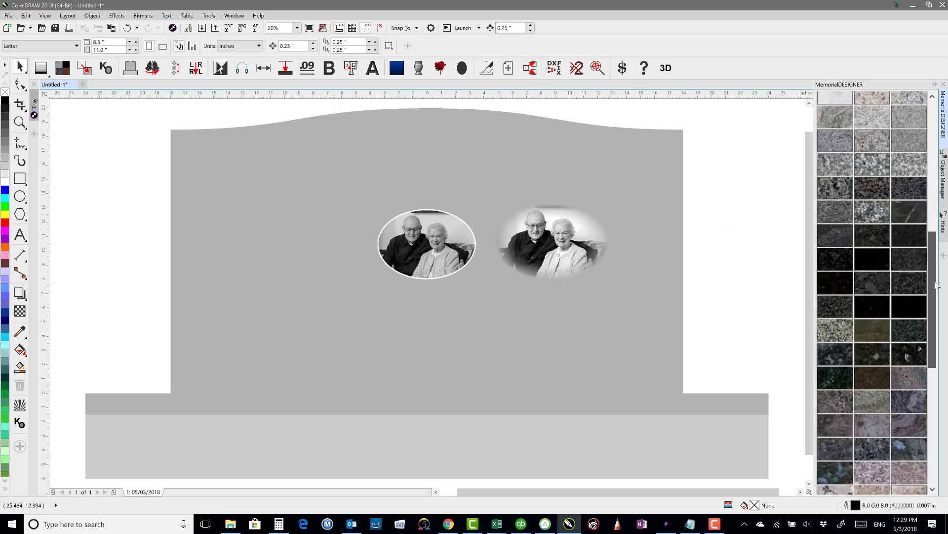
pyautogui.click(869, 292)
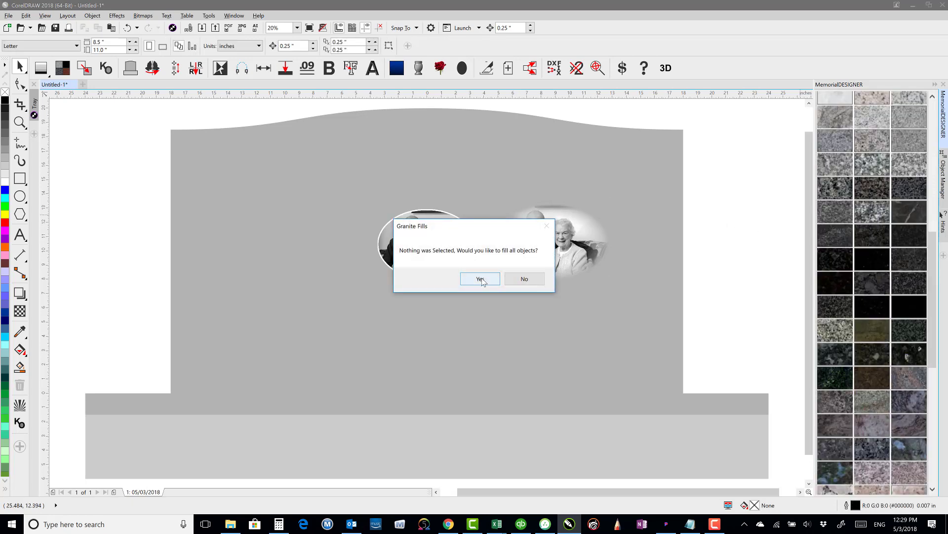
pyautogui.click(483, 278)
pyautogui.click(734, 190)
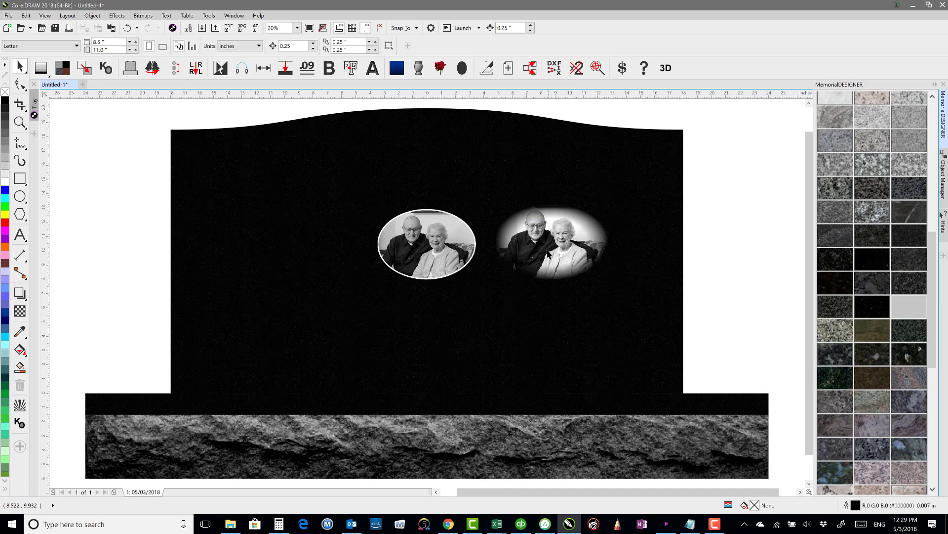
pyautogui.moveTo(543, 245); pyautogui.dragTo(546, 249)
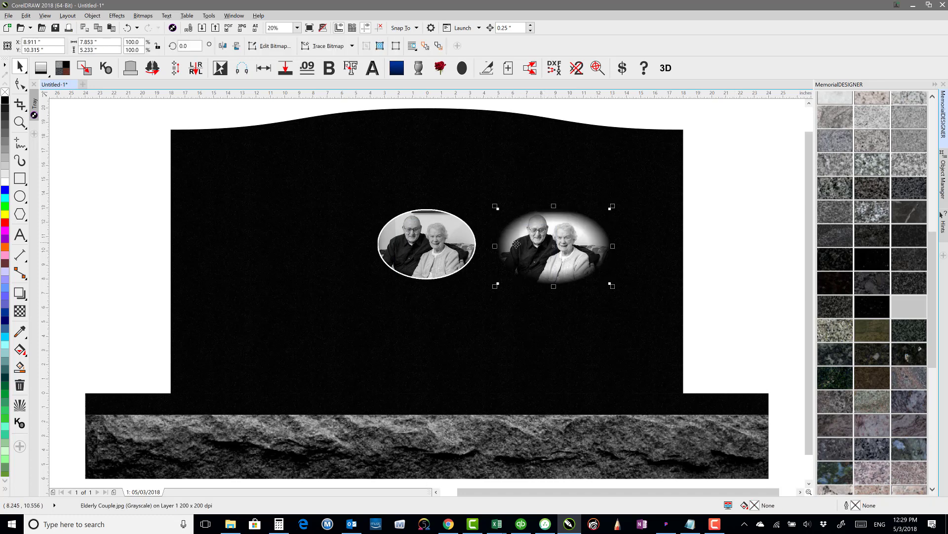